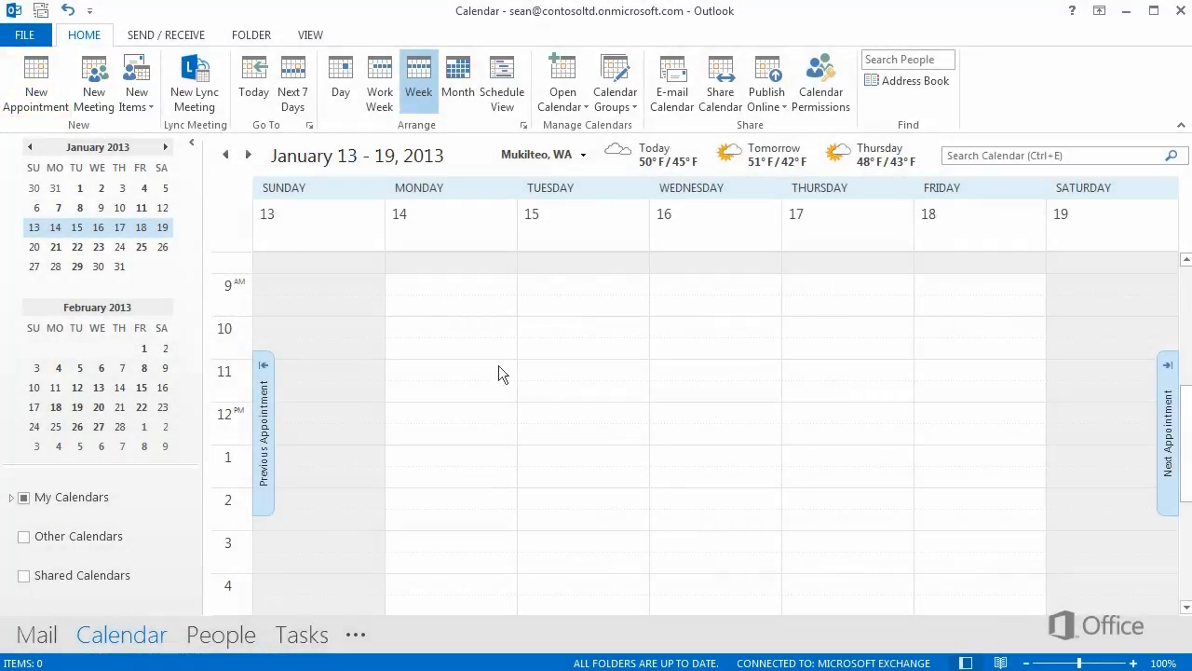
Create an appointment for Wednesday, January 16, 11:00 AM to 12:00 PM, with subject "Review Fabrikam presentation" and location "My office".
click(668, 374)
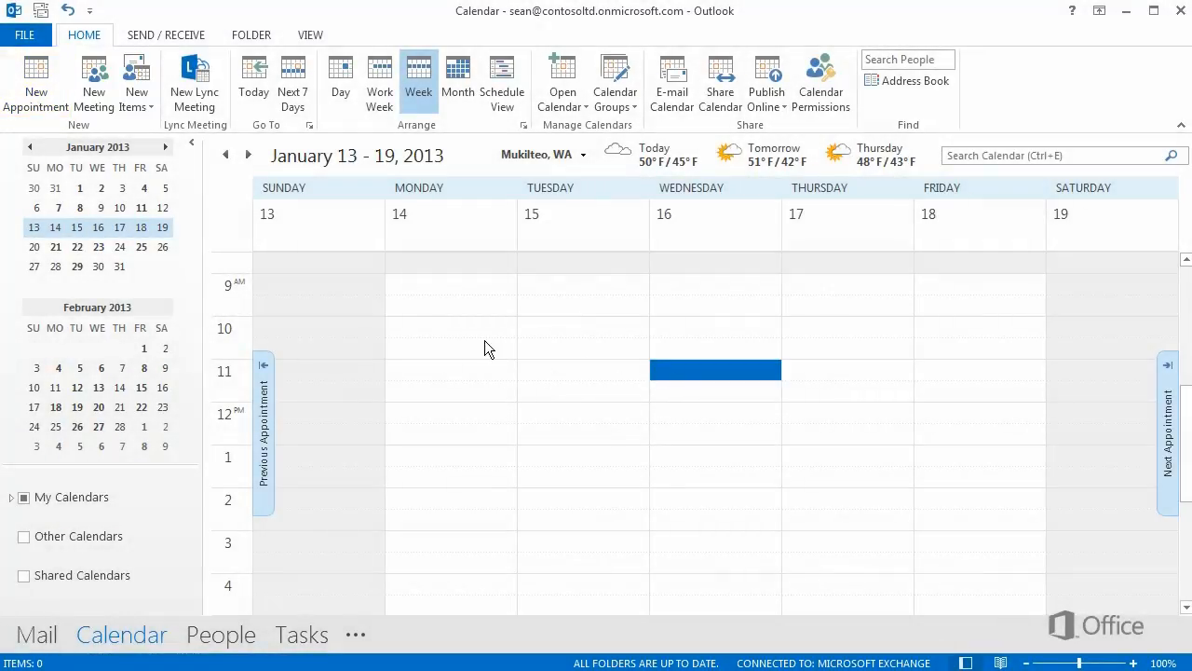
click(49, 72)
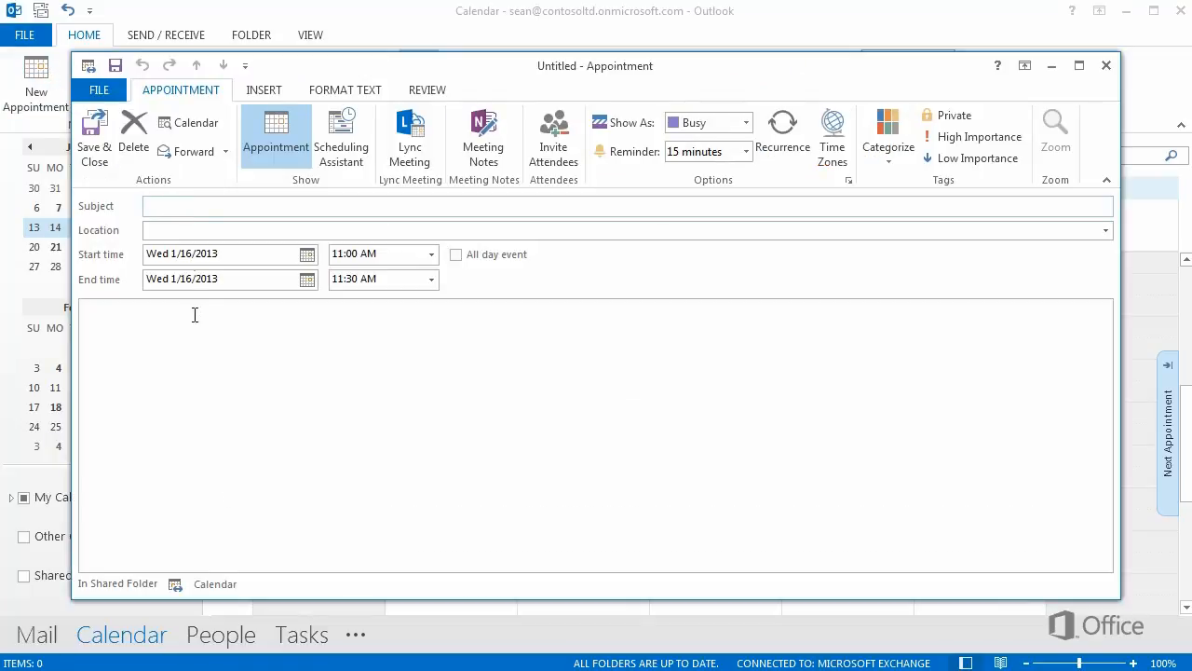
text(Review Fabrikam presentation)
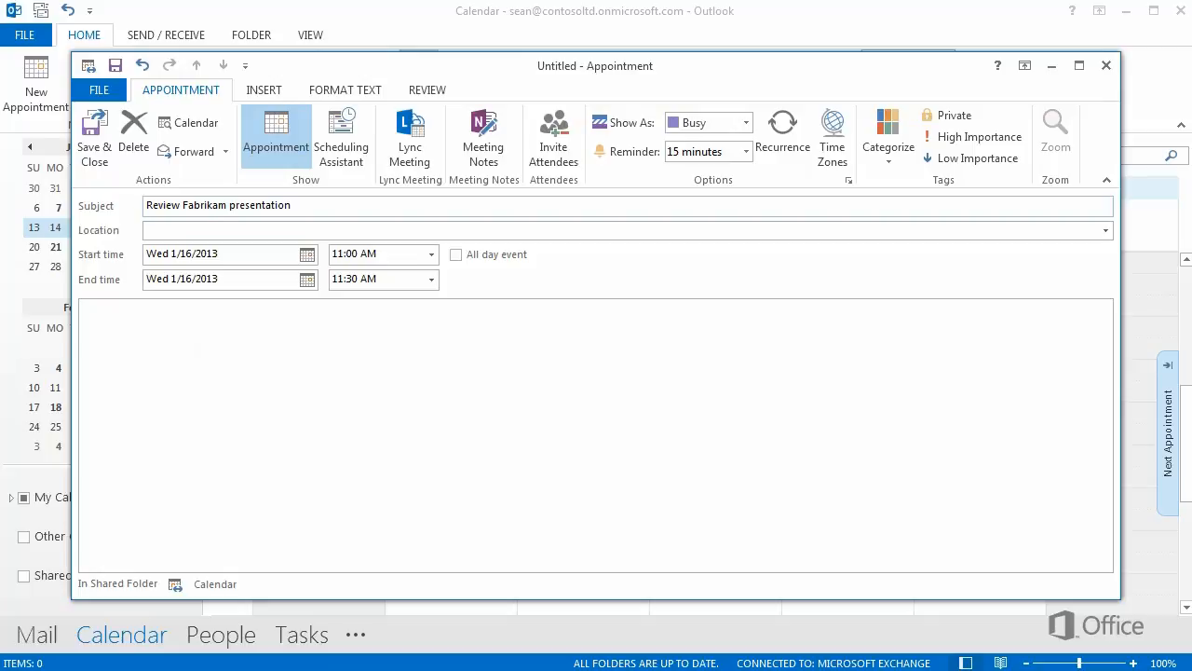
key(Tab)
text(My office)
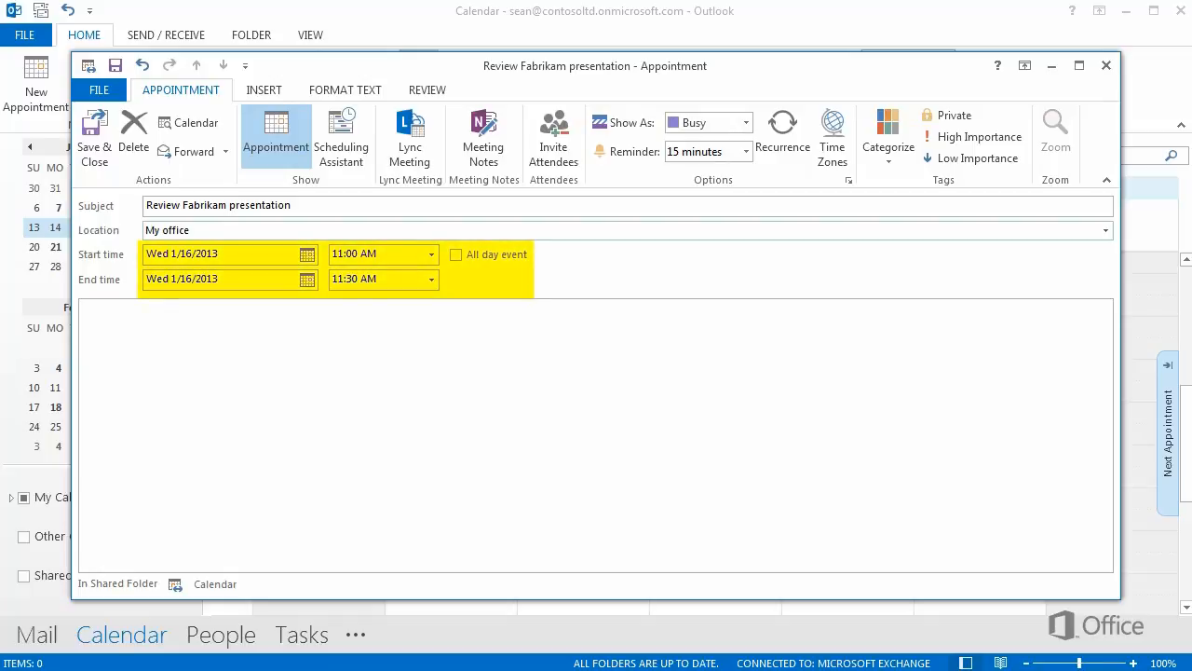
click(433, 280)
click(391, 330)
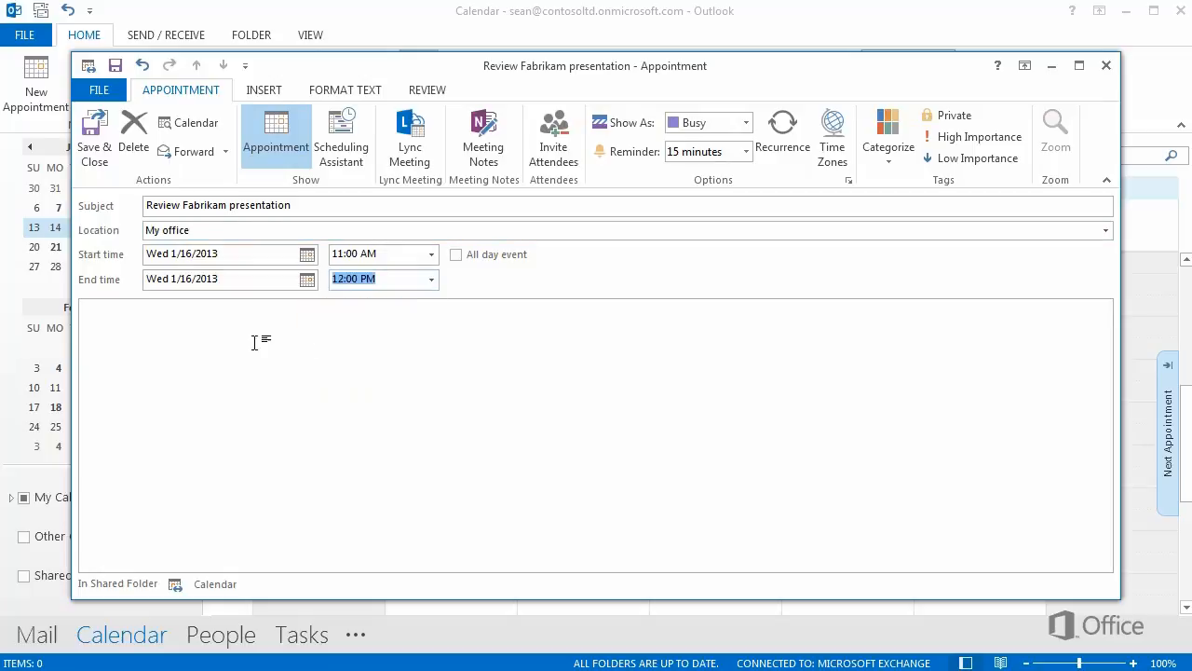
Attach the file Fabrikam.pptx from My Documents to the body of the appointment.
click(175, 332)
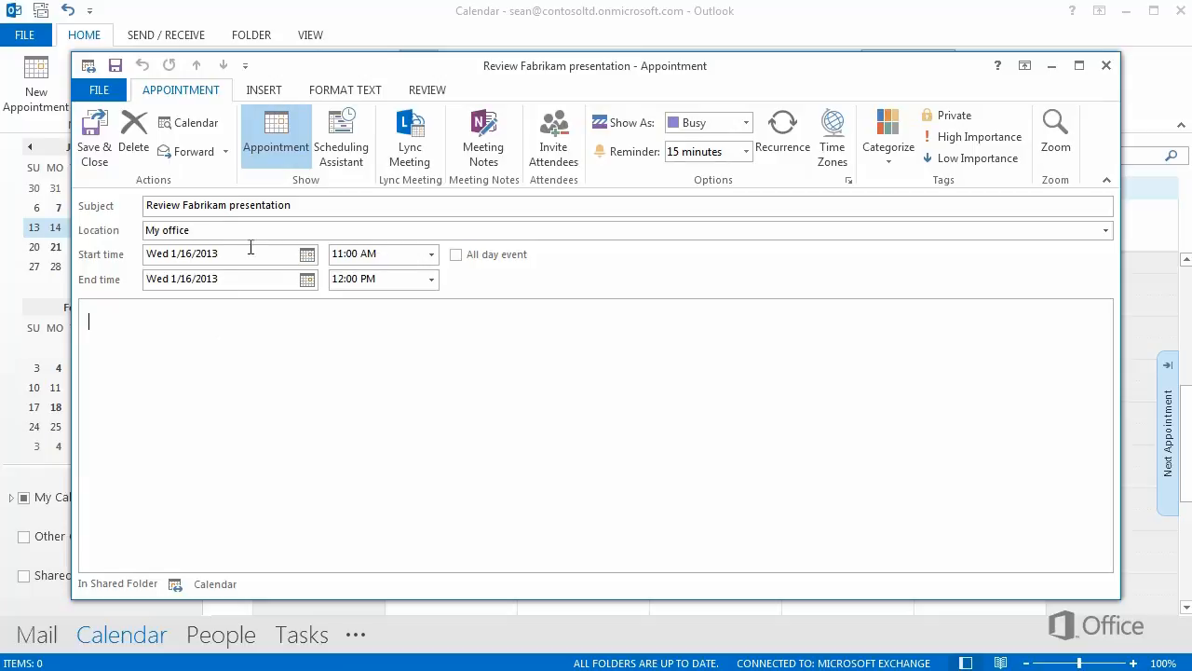
click(266, 88)
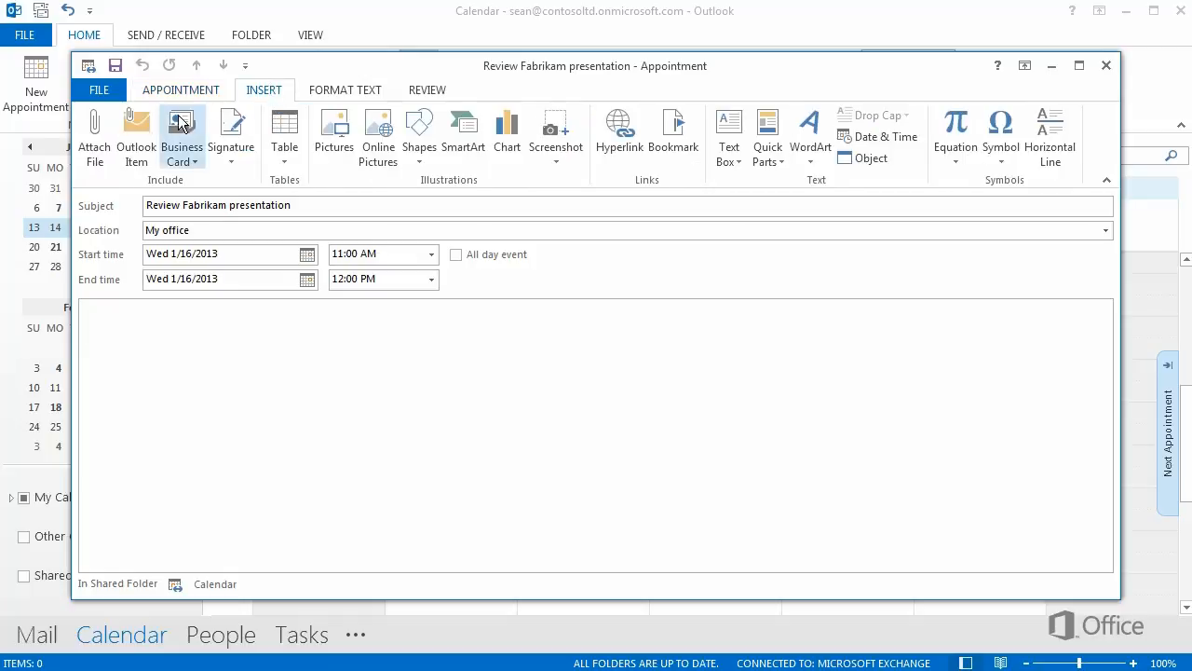
click(105, 128)
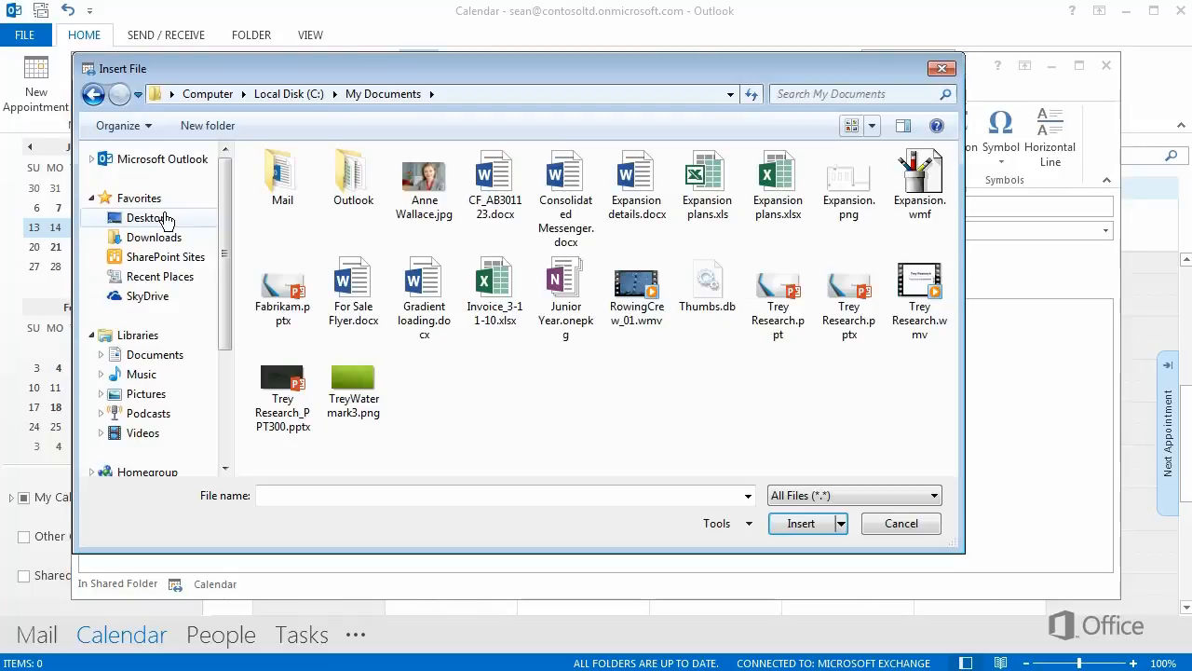
click(270, 289)
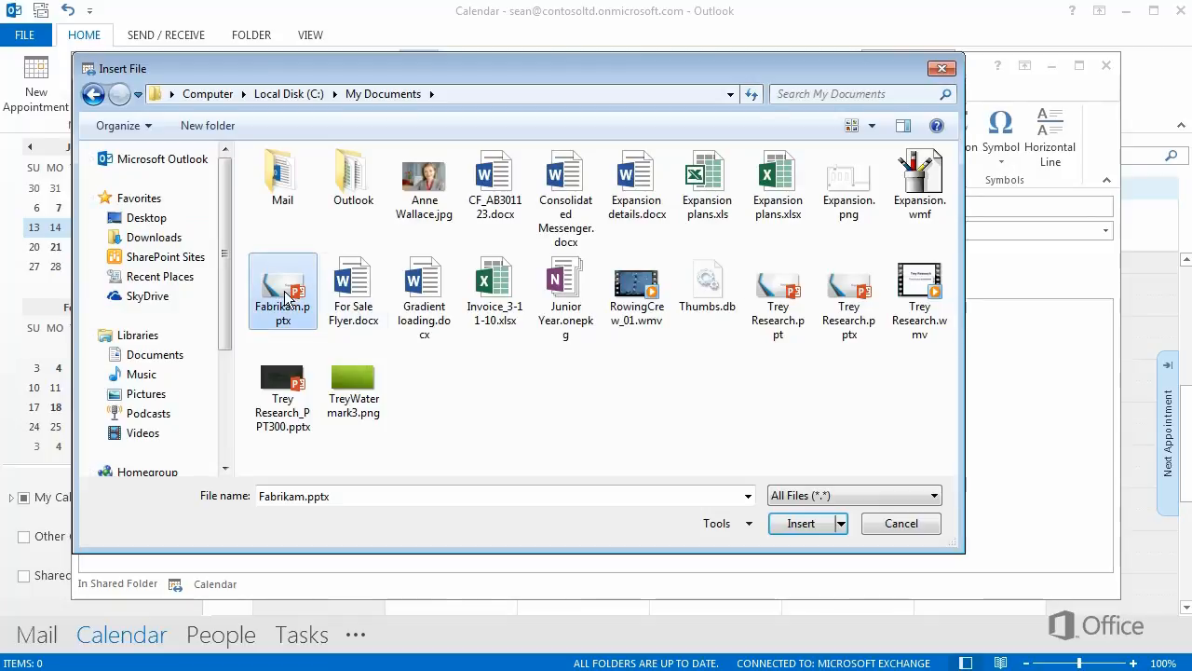
click(800, 525)
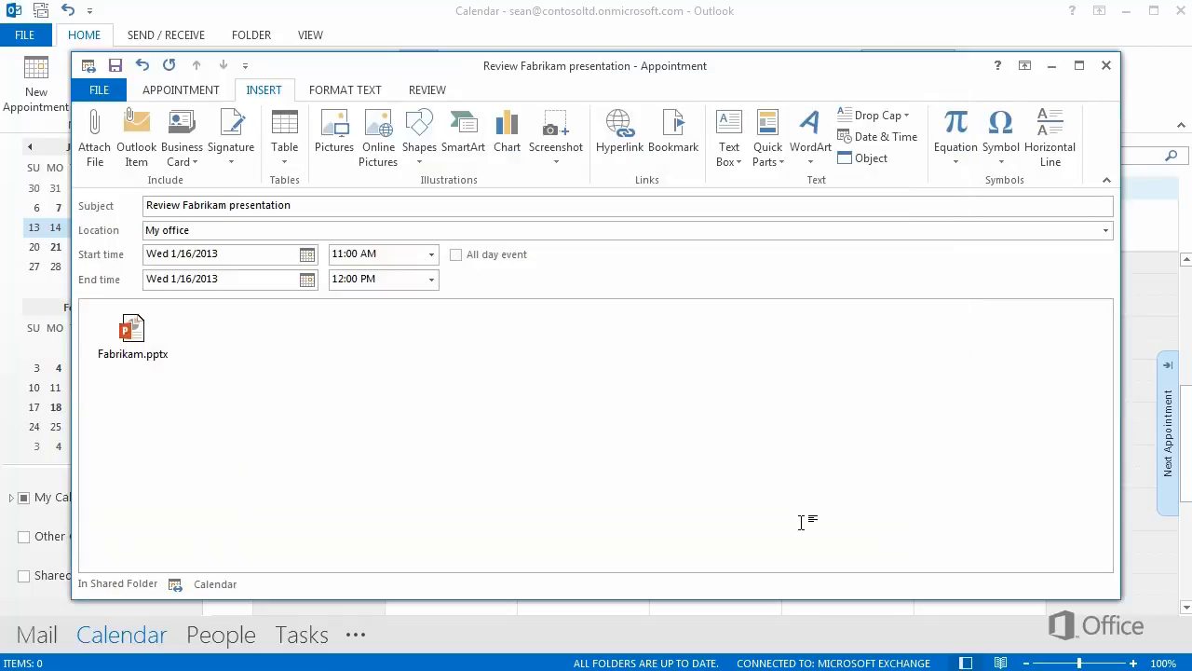
Show the appointment's time as Busy and set its reminder to 1 hour.
click(207, 99)
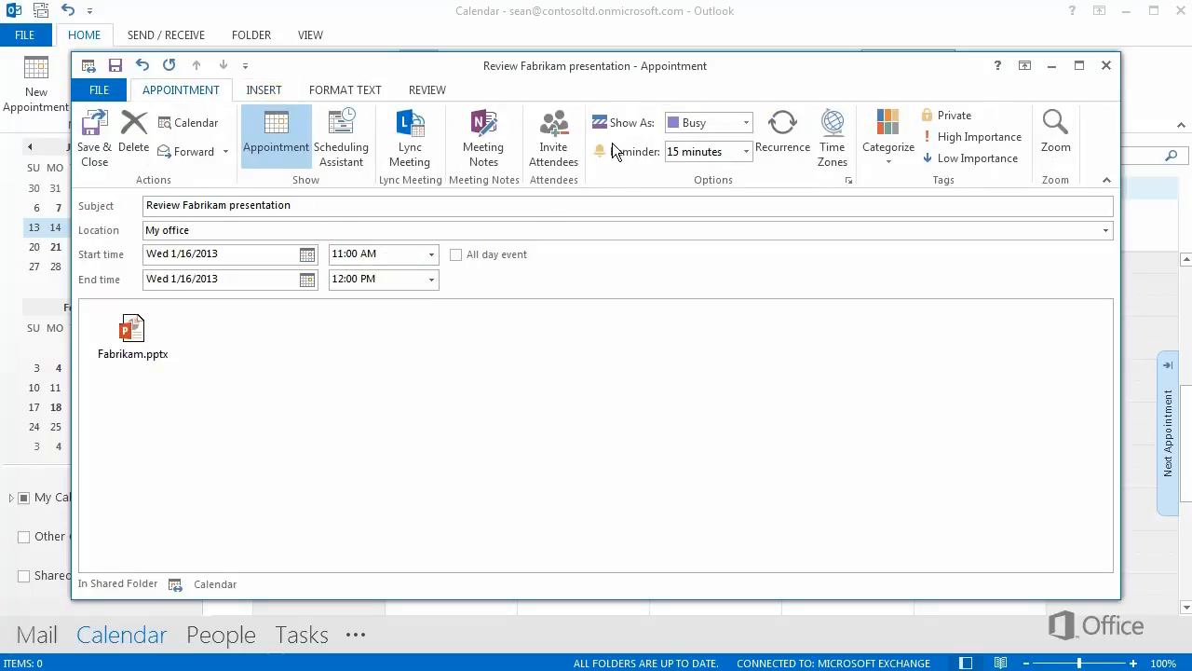
click(746, 123)
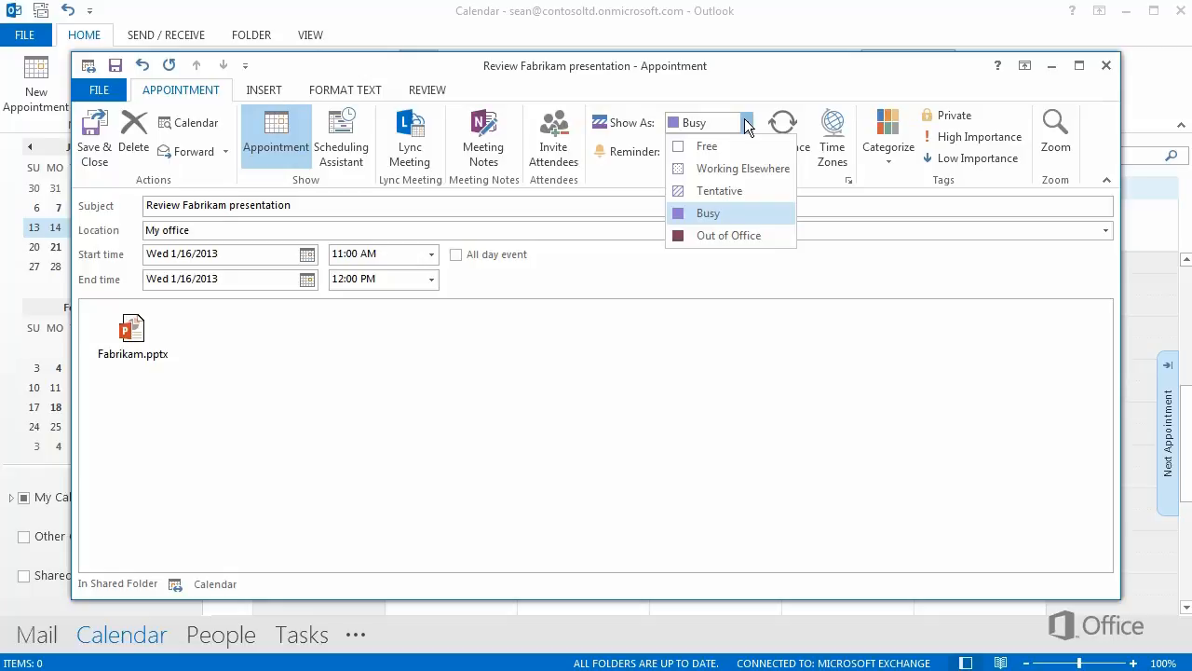
click(725, 212)
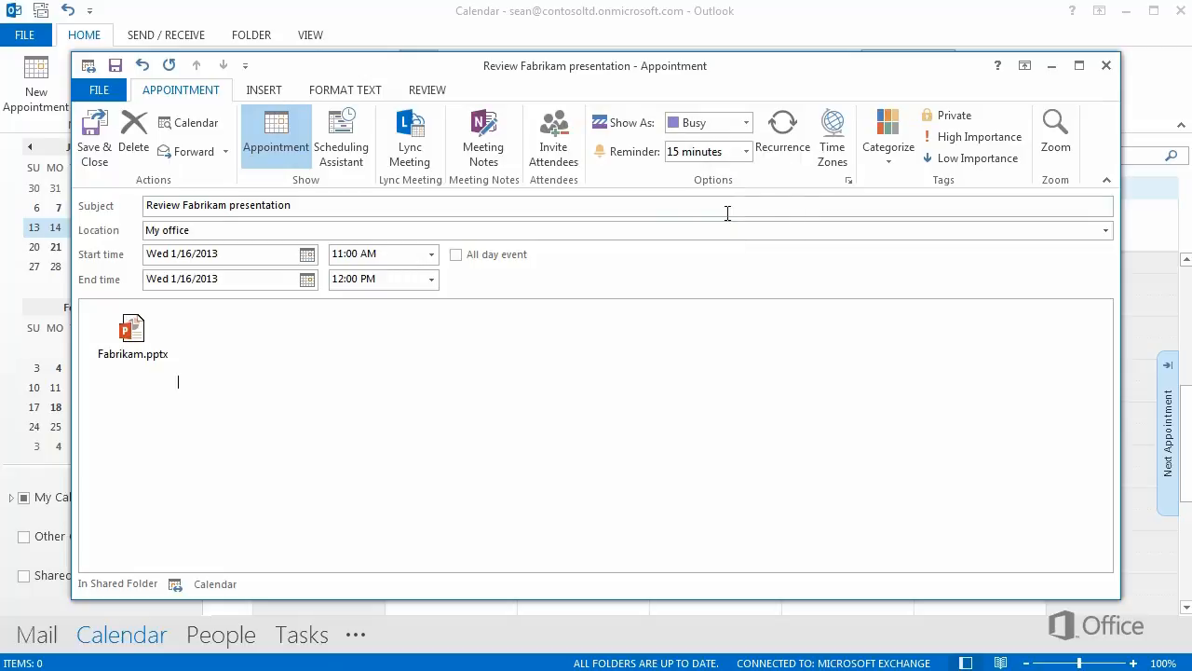
click(697, 158)
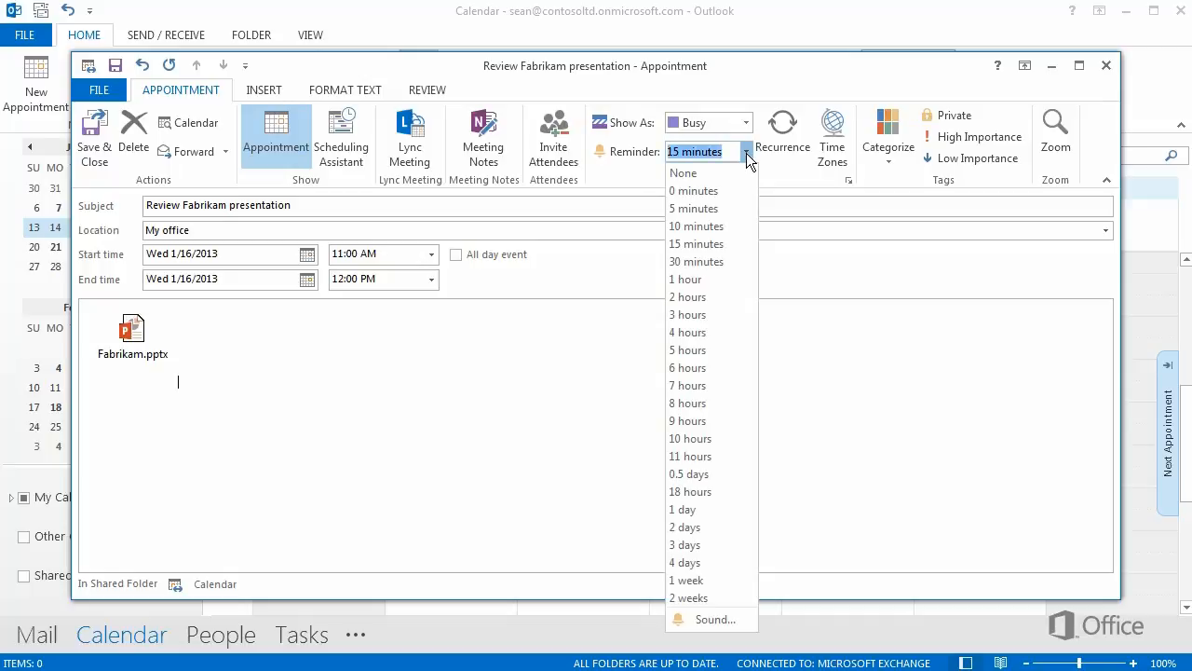
click(704, 275)
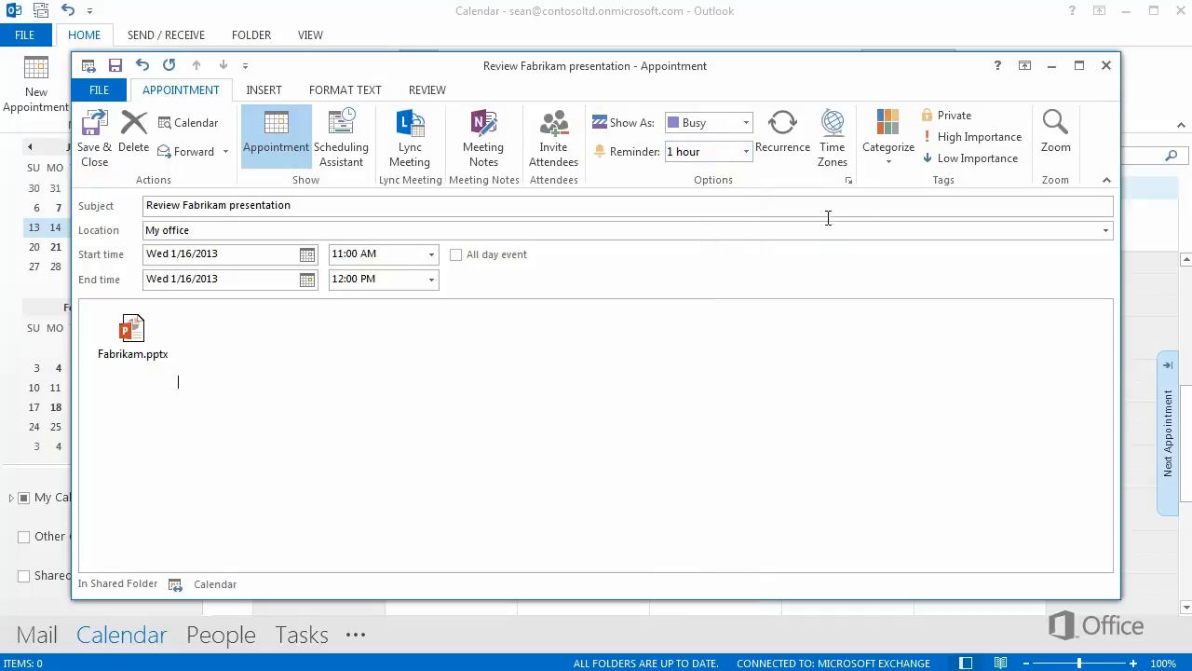
Assign the Work alone category to the appointment, and save and close it.
click(889, 130)
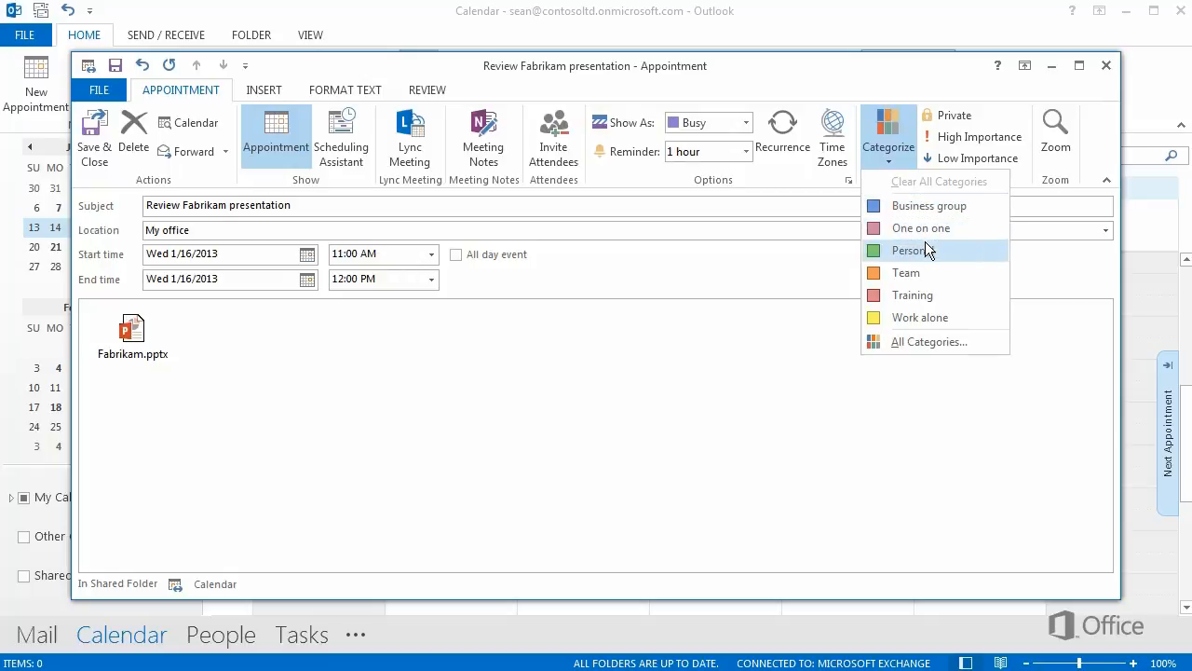
click(913, 318)
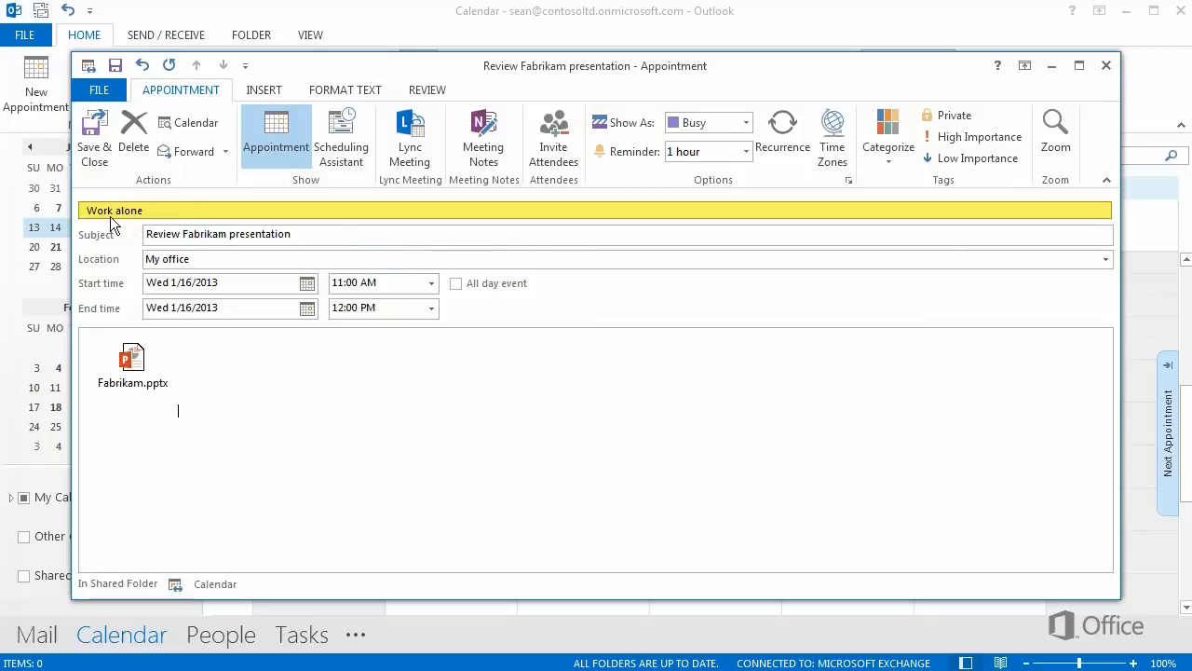
click(97, 128)
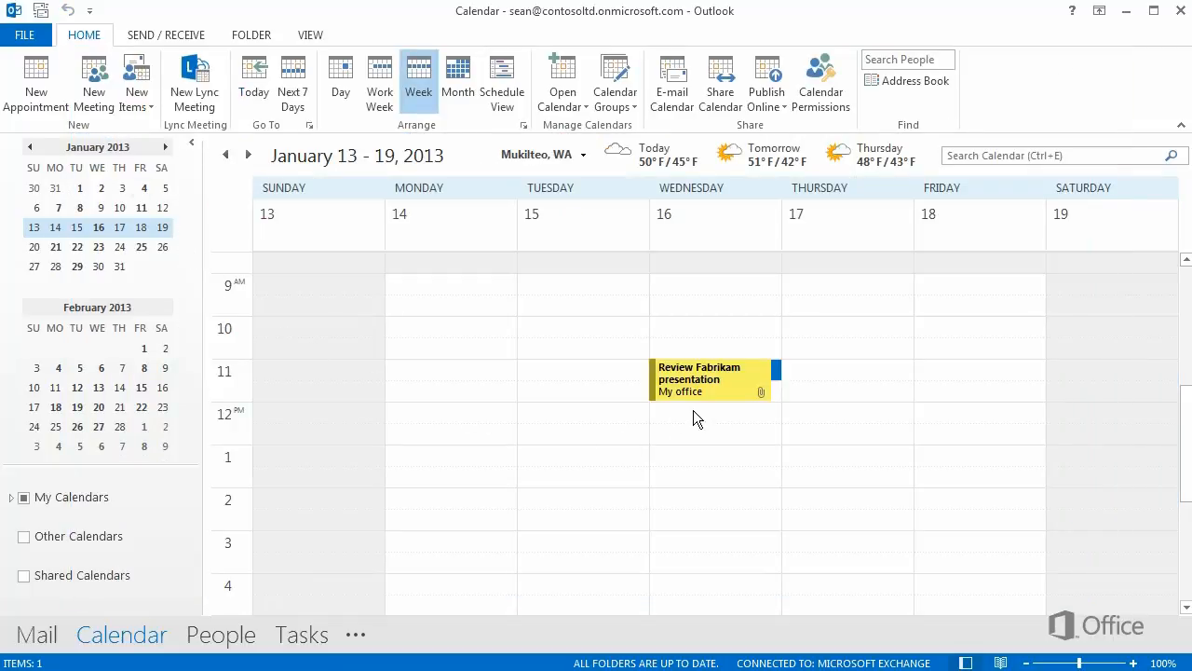
Extend the Review Fabrikam presentation appointment to end at 1:00 PM and move it to Tuesday, January 15, at 11:00 AM.
click(700, 390)
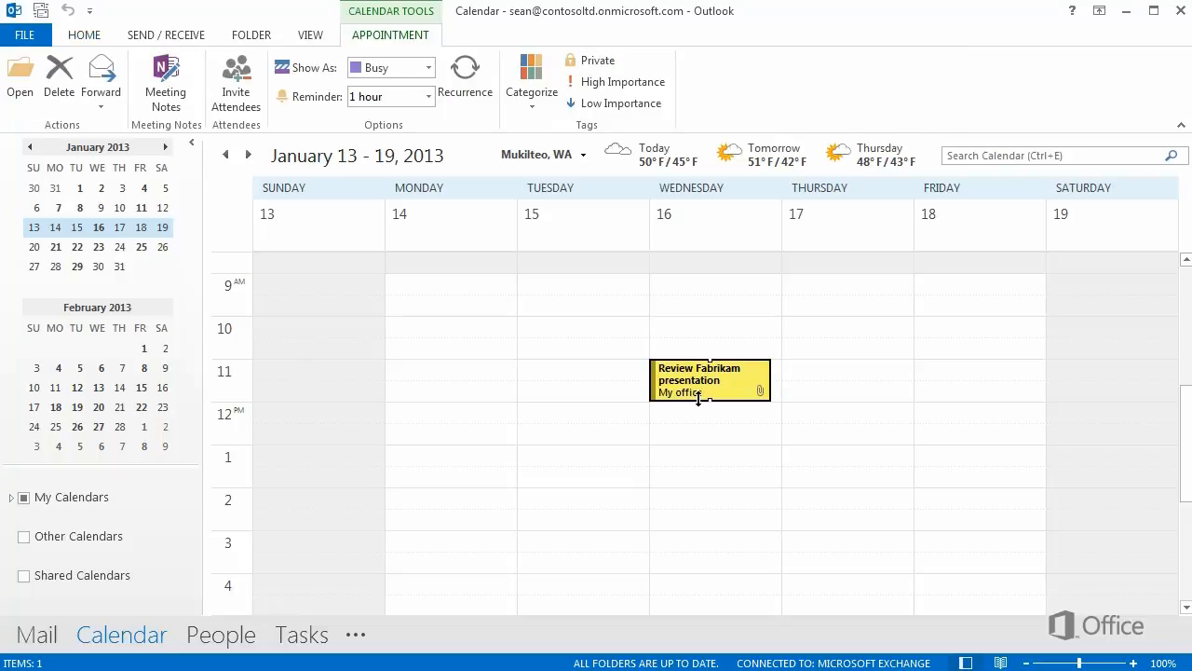
drag(699, 399, 700, 444)
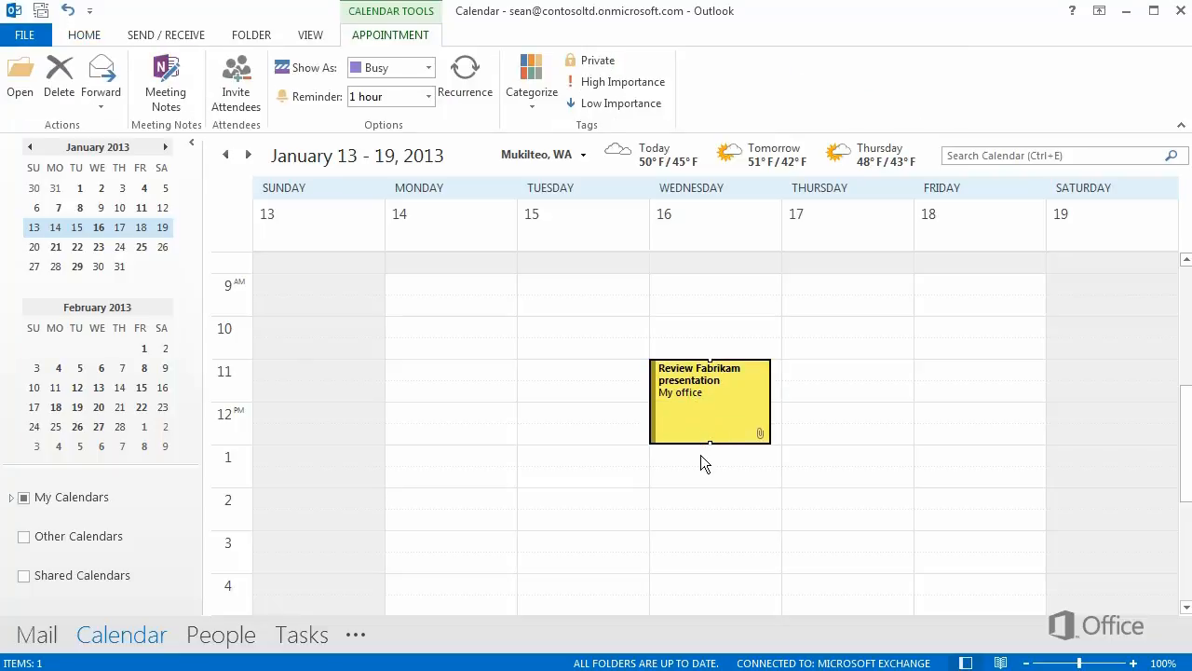
drag(710, 403, 642, 382)
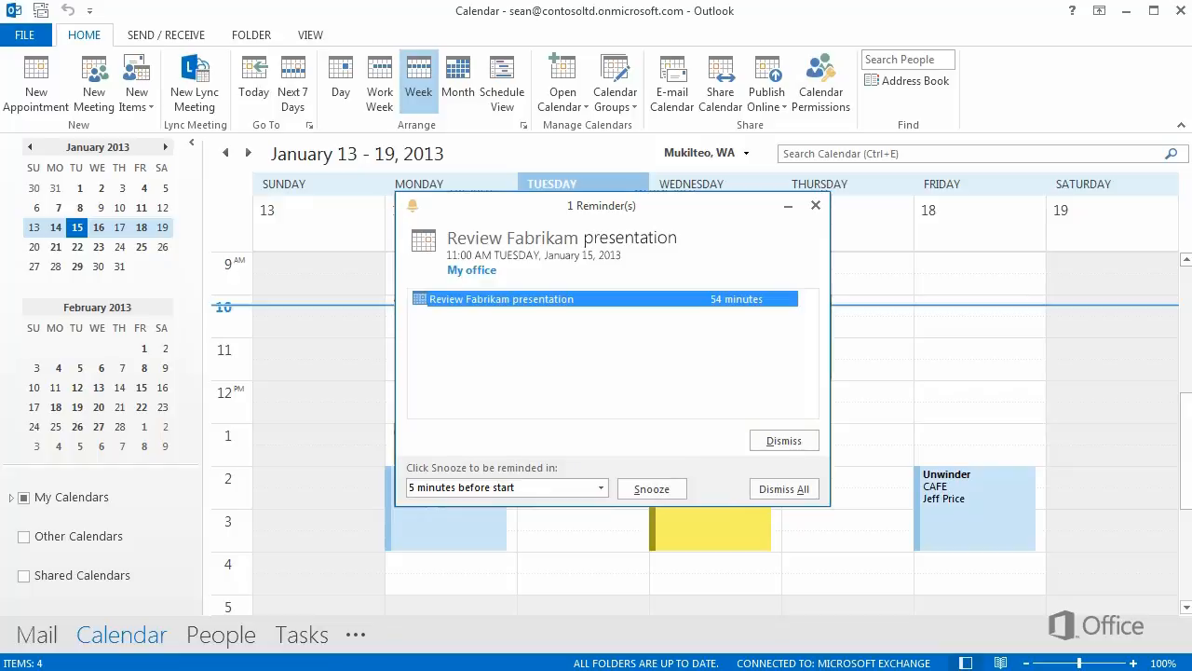
Dismiss the Review Fabrikam presentation reminder and preview the details of the appointments in the week.
click(770, 439)
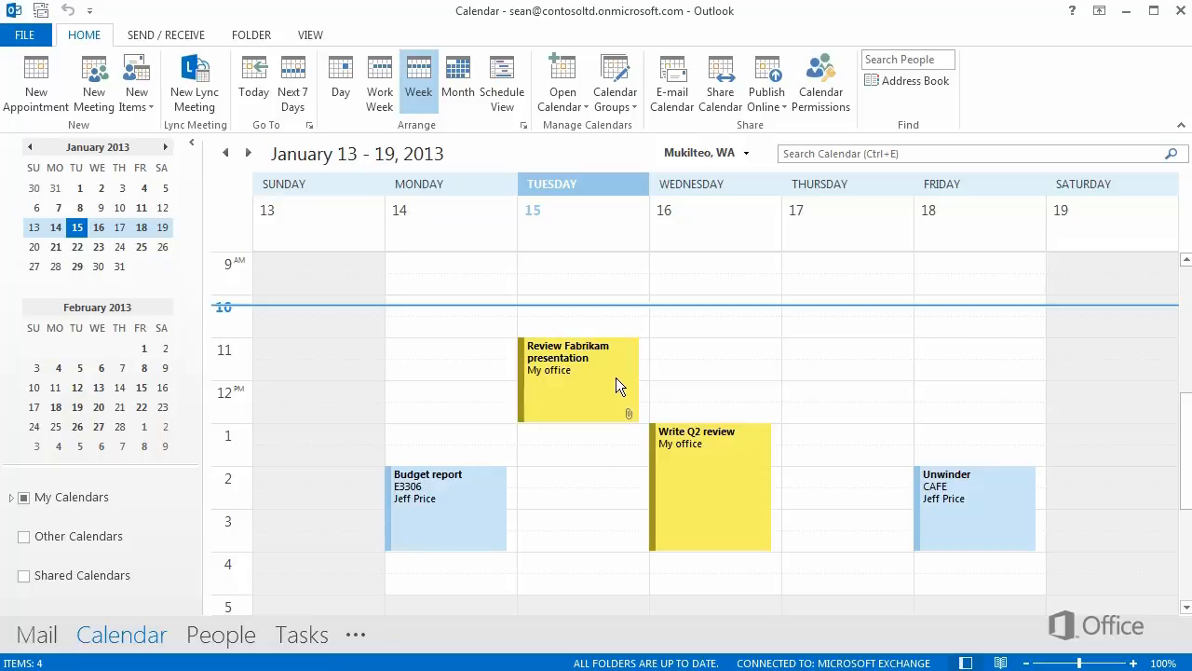
mouse_move(616, 378)
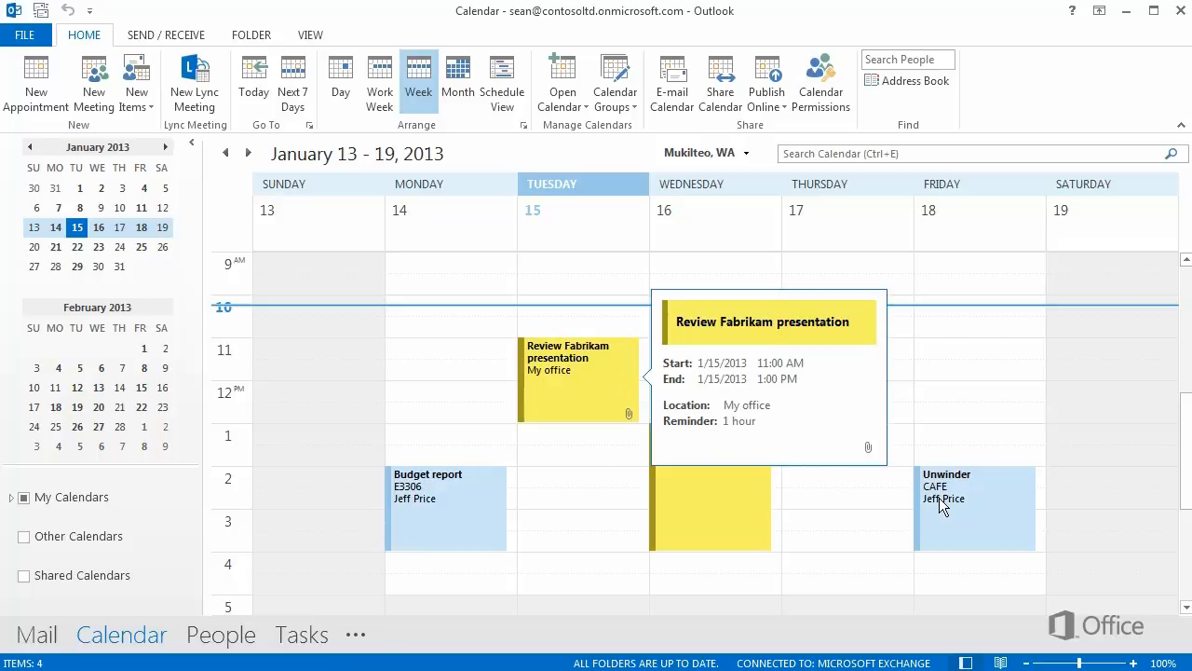
mouse_move(939, 498)
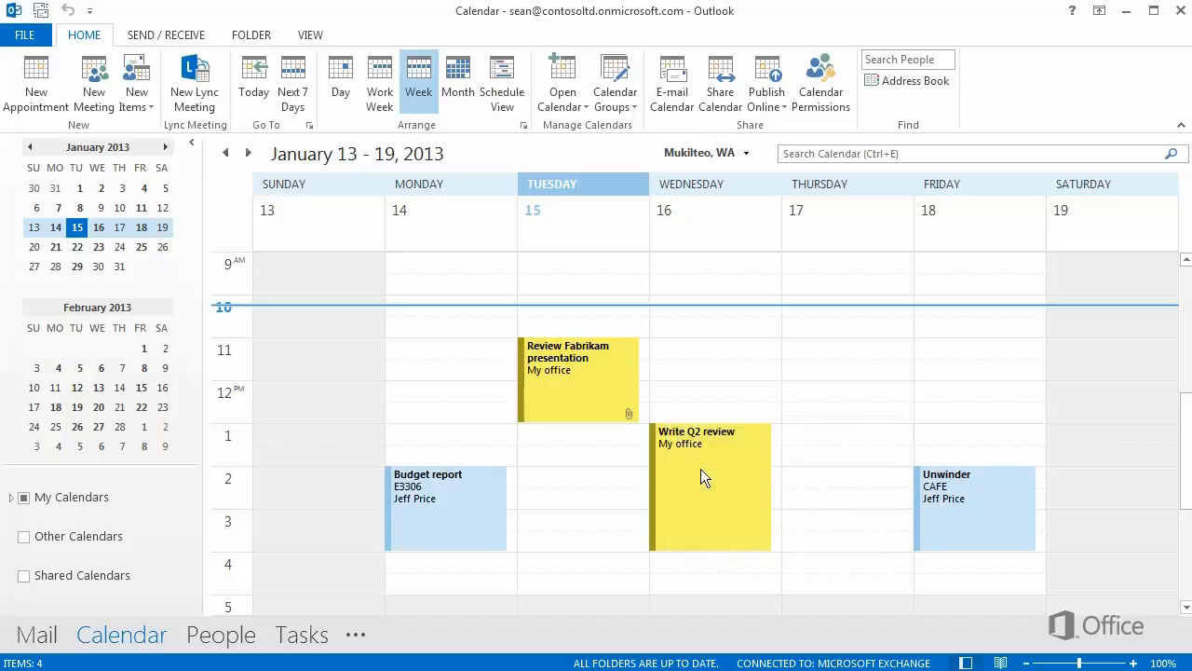
Open the Write Q2 review appointment and paste the copied insurance plan text, headed "Please review this:", into its body.
right_click(700, 476)
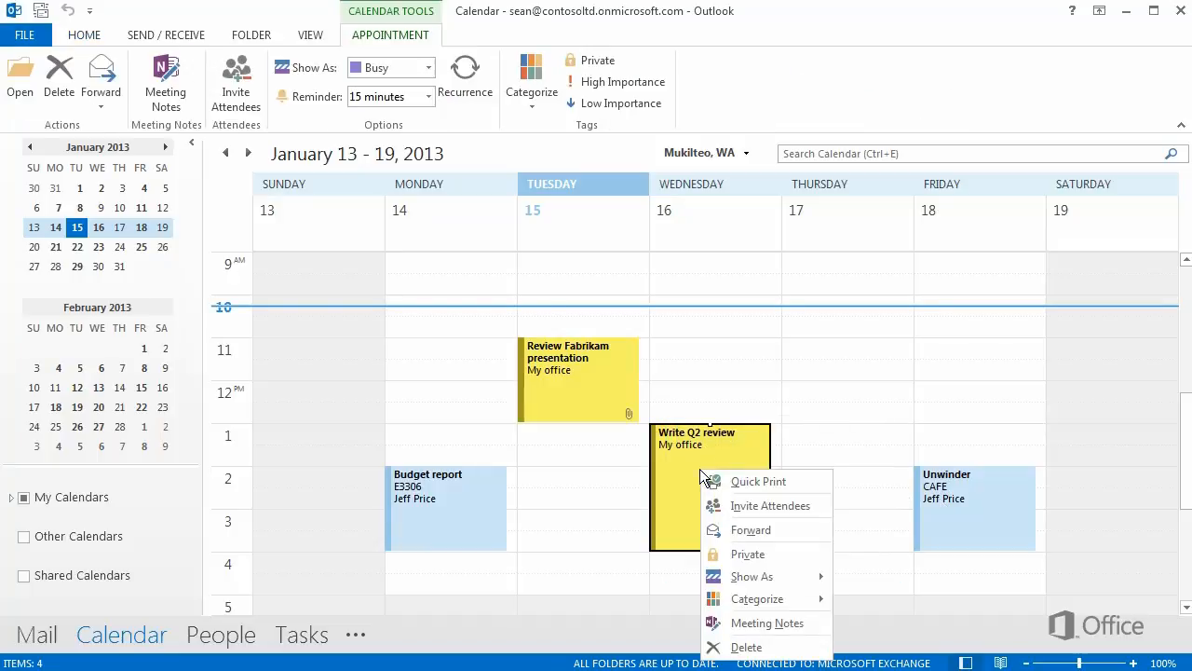
key(Escape)
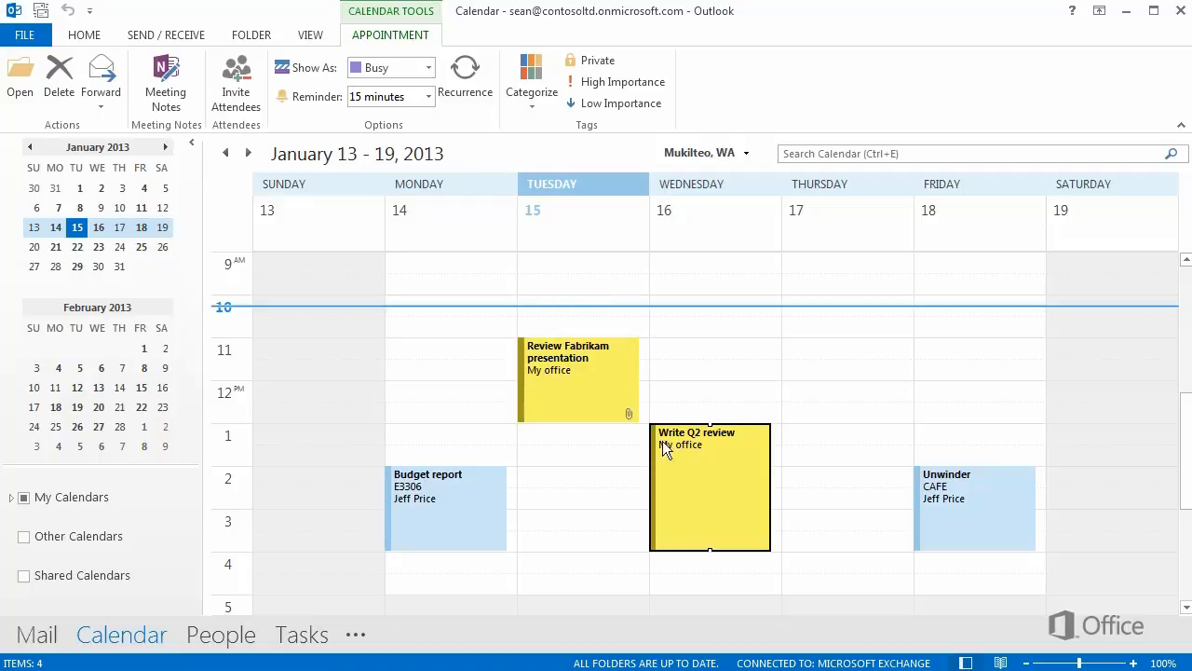
double_click(667, 464)
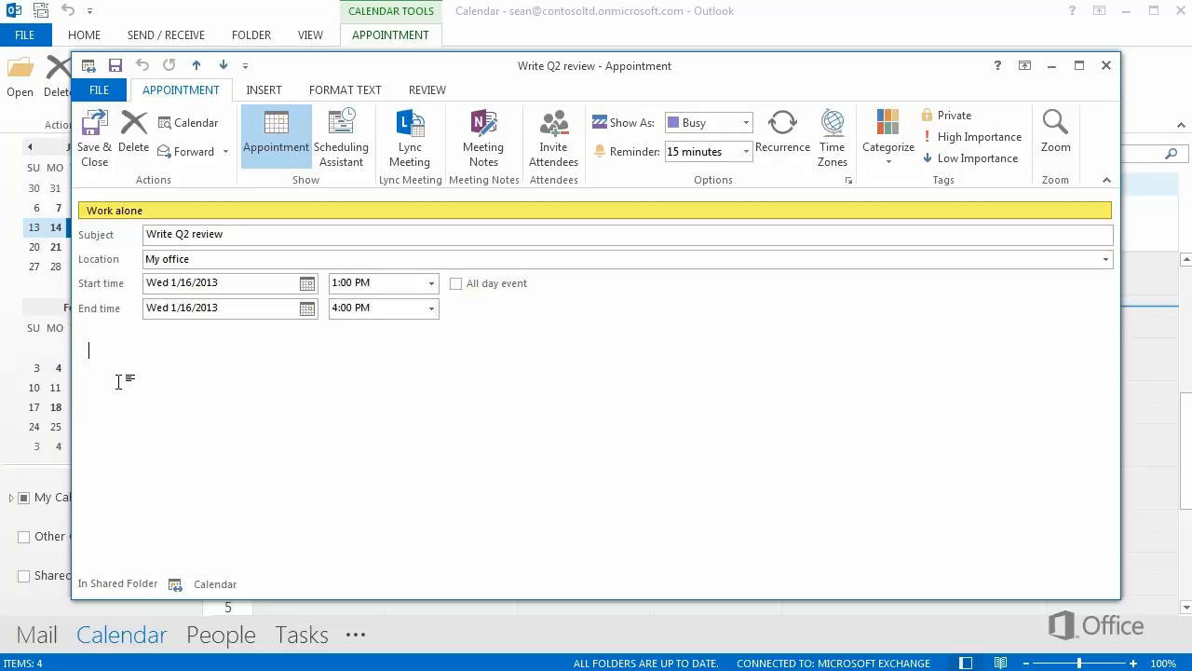
key(ctrl+v)
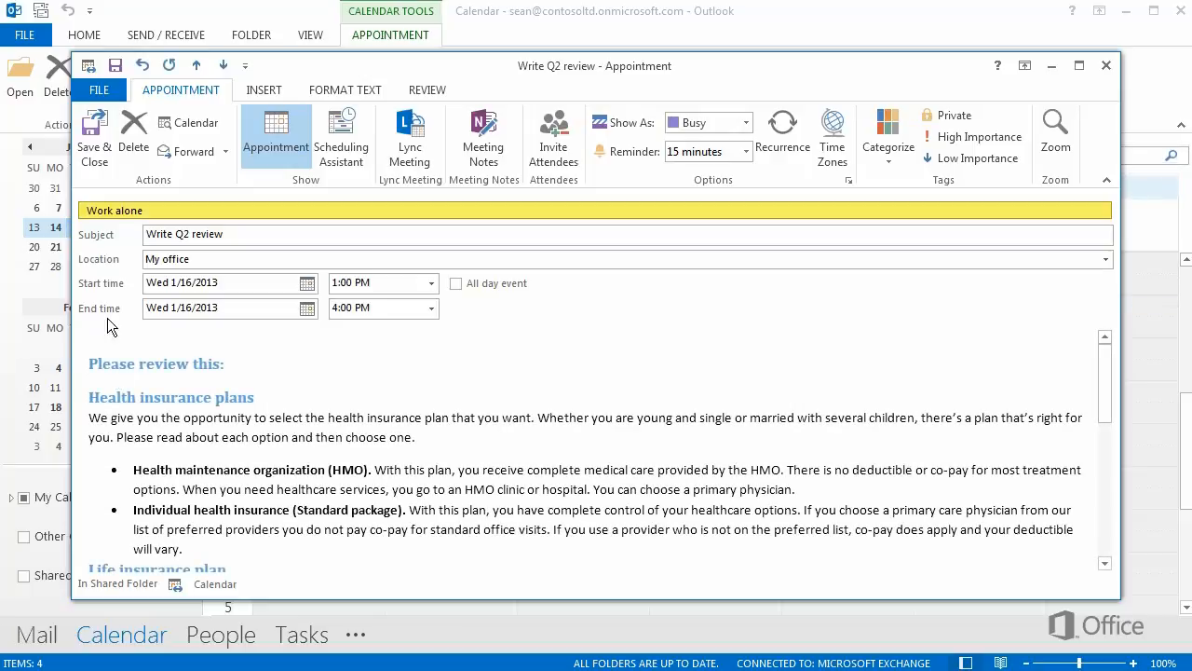
Print the Write Q2 review appointment in Memo Style, and save and close it.
click(109, 93)
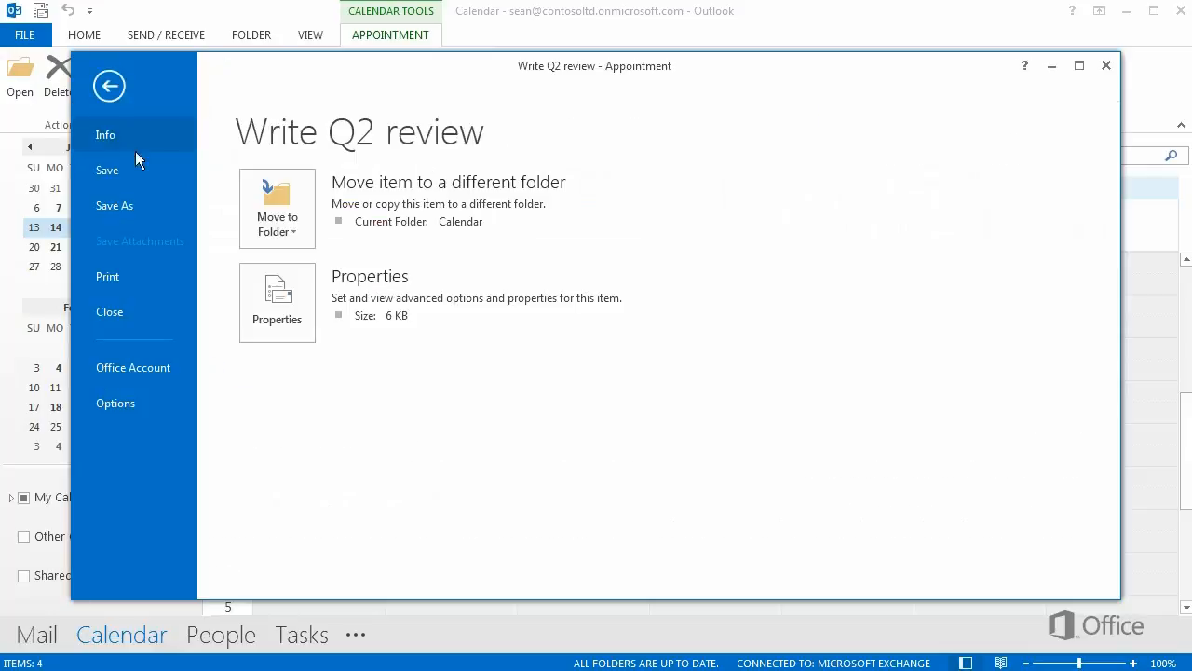
click(135, 273)
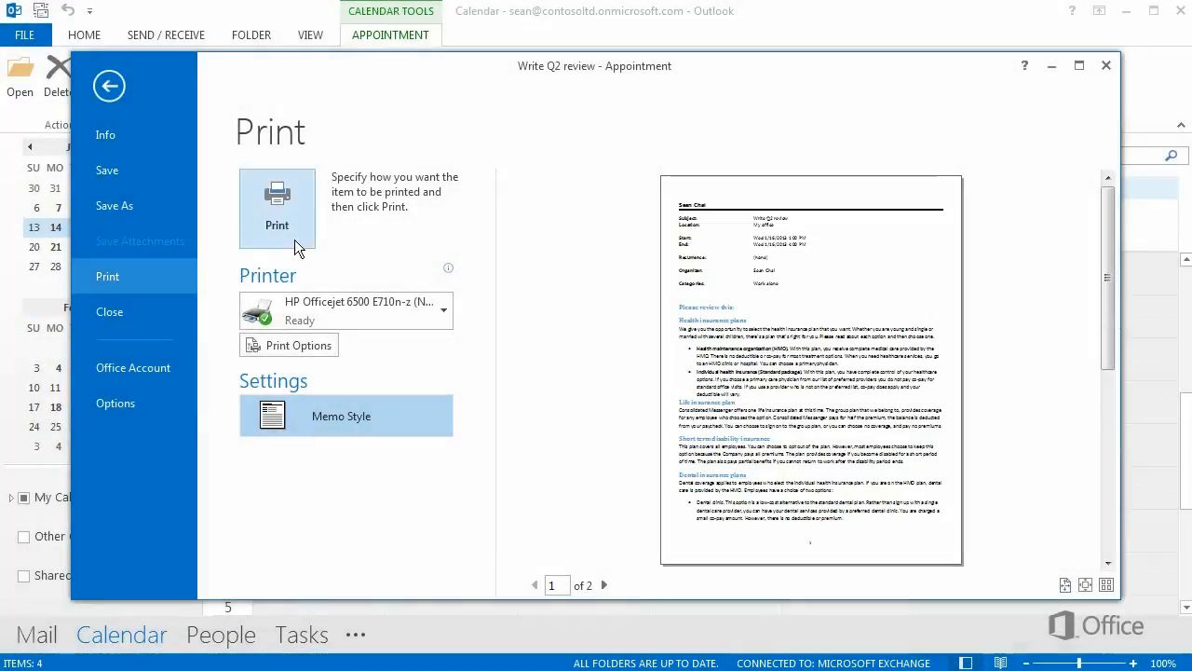
click(301, 229)
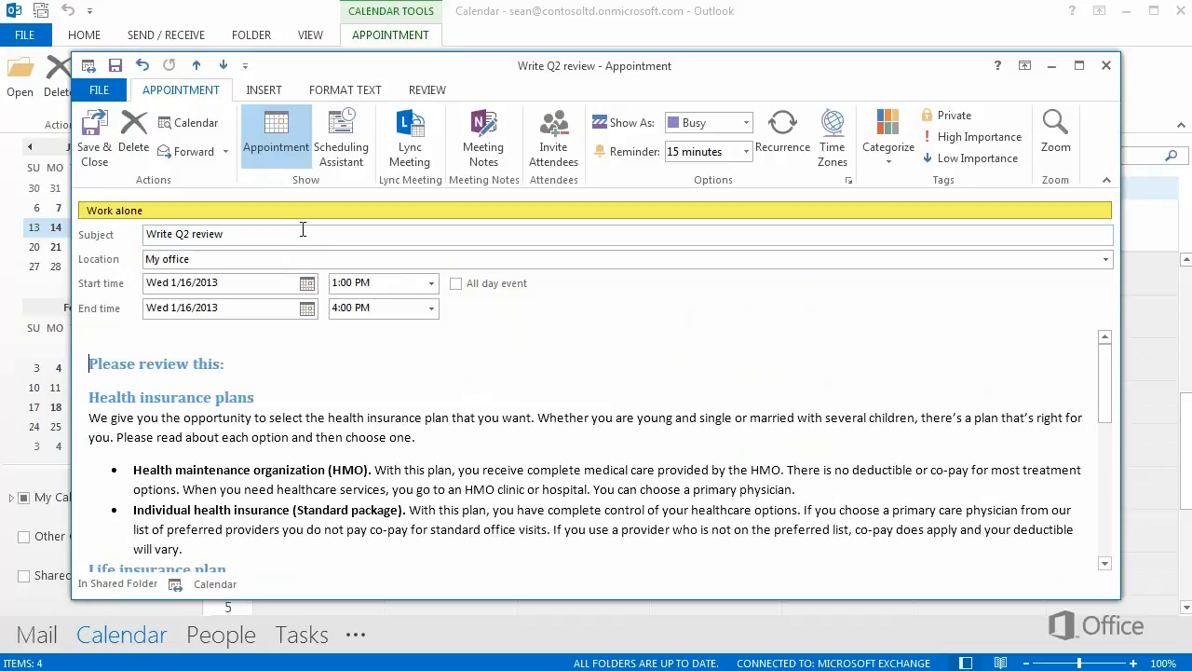
click(106, 132)
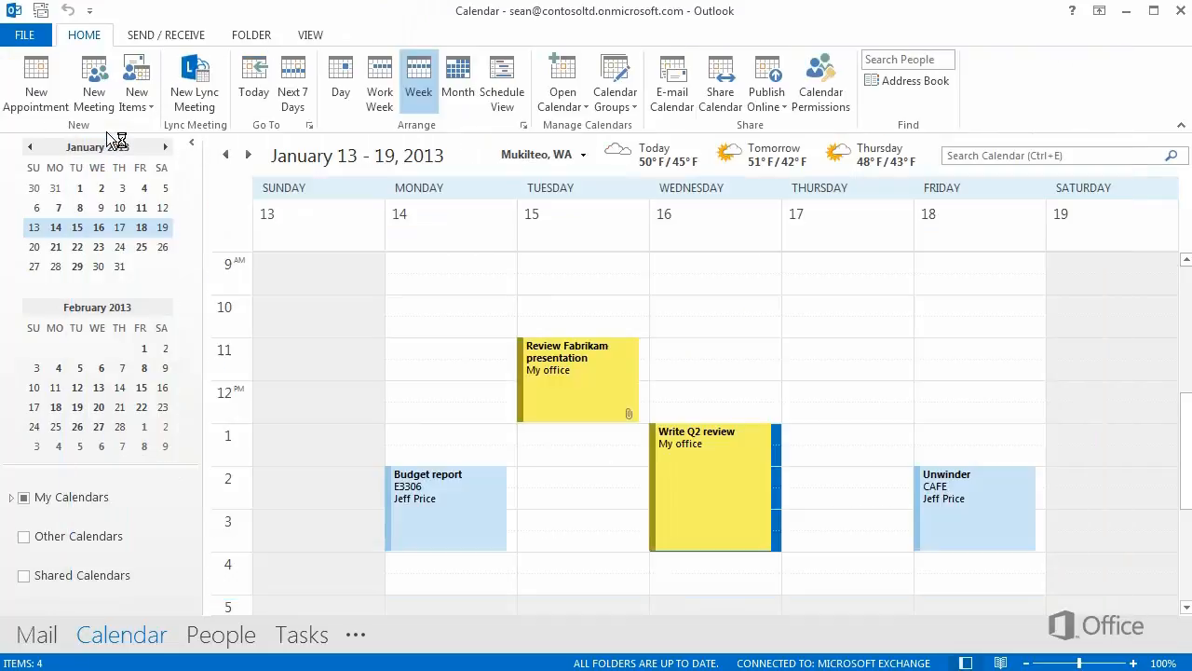